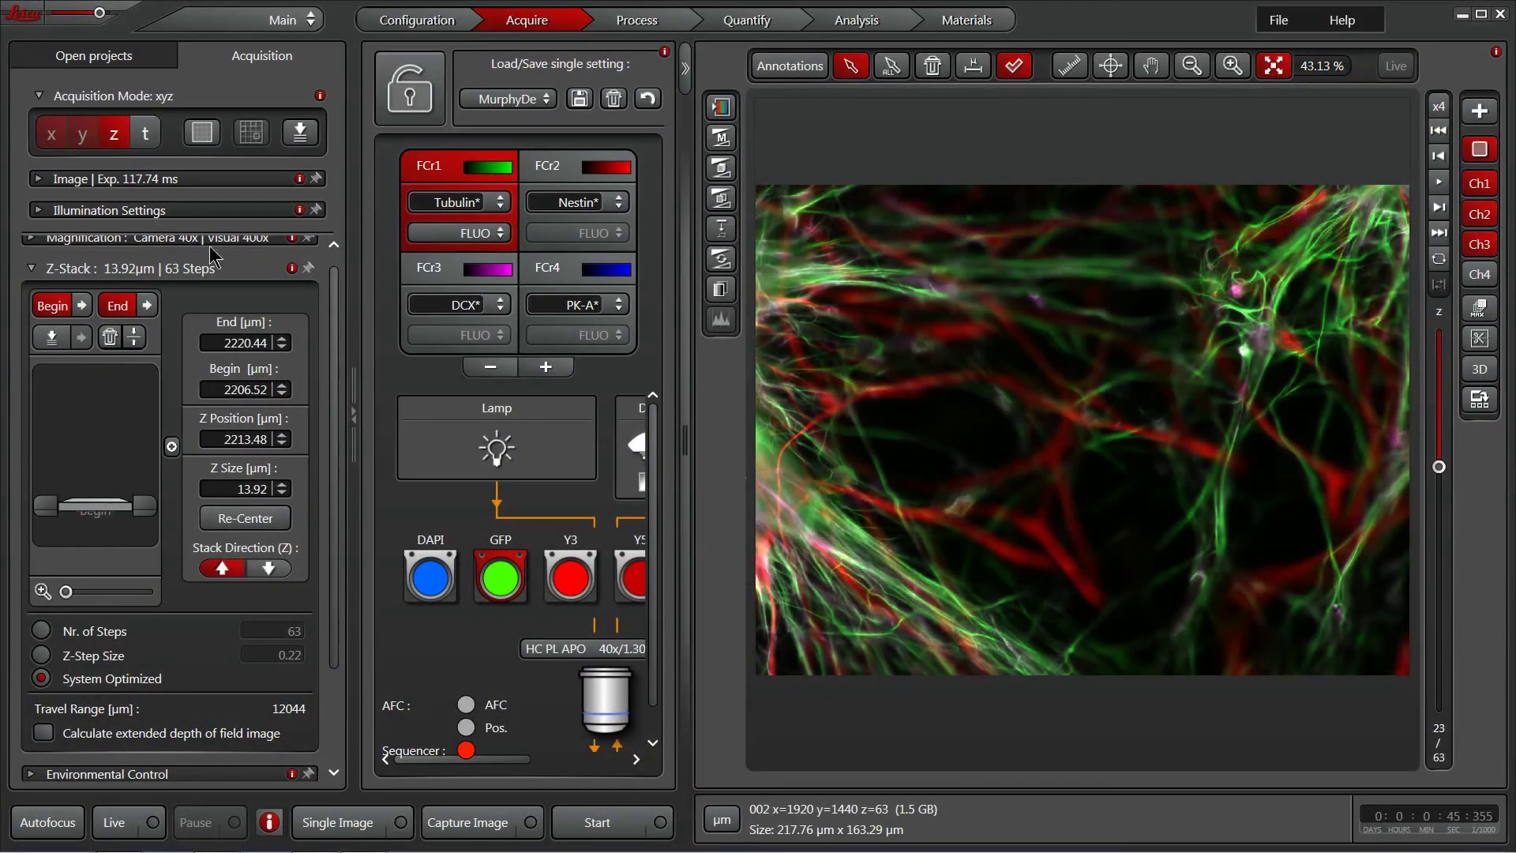
# Step: Deselect 'z' in the Acquisition Mode row so the mode no longer includes a Z-stack
pyautogui.click(114, 139)
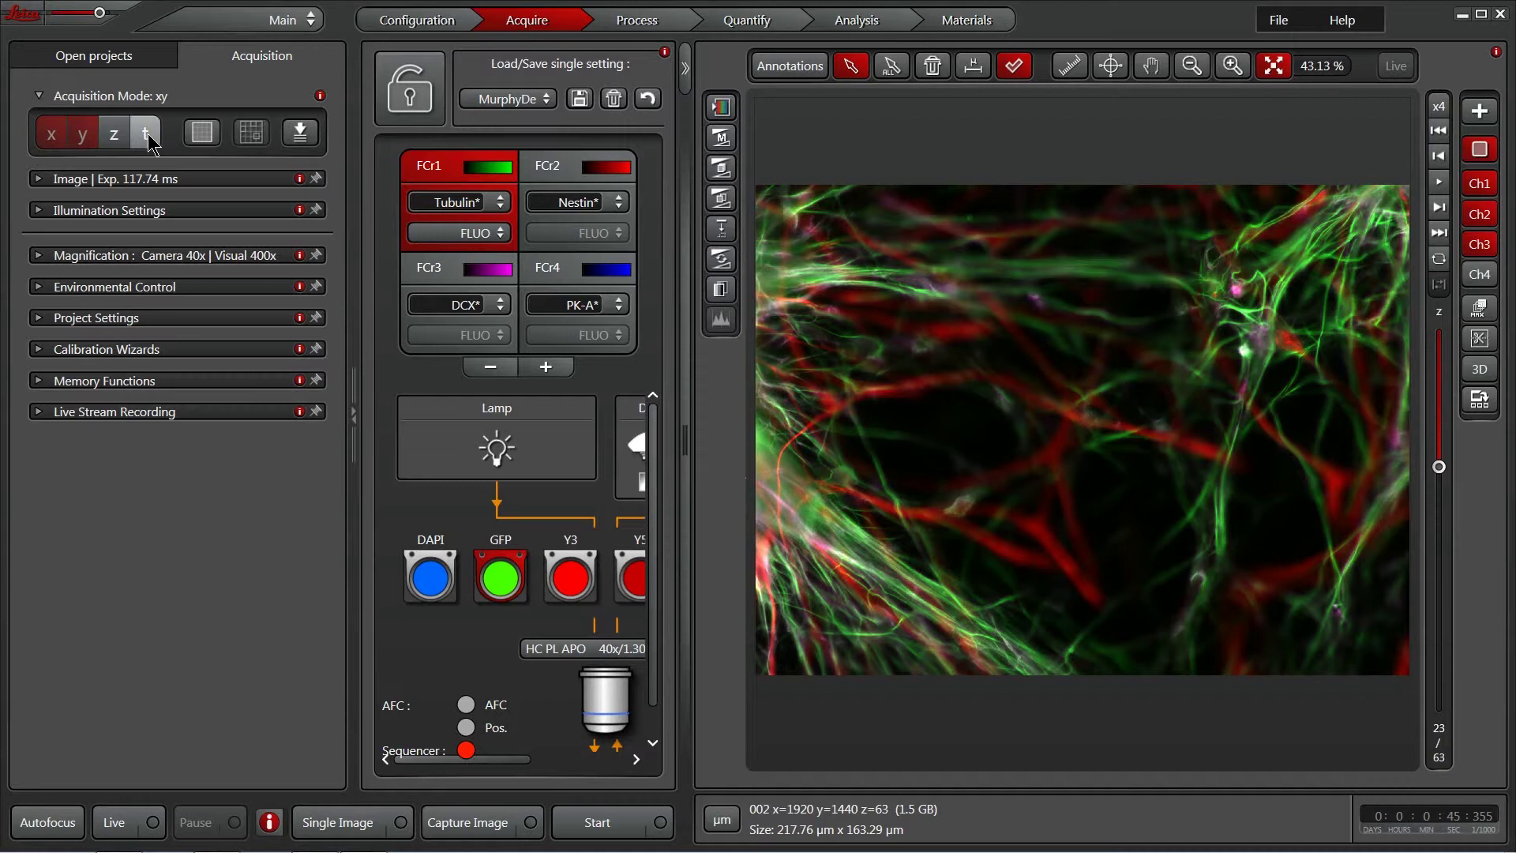
# Step: Switch to xyt mode and set the time interval to 15 seconds, 000 milliseconds
pyautogui.click(146, 133)
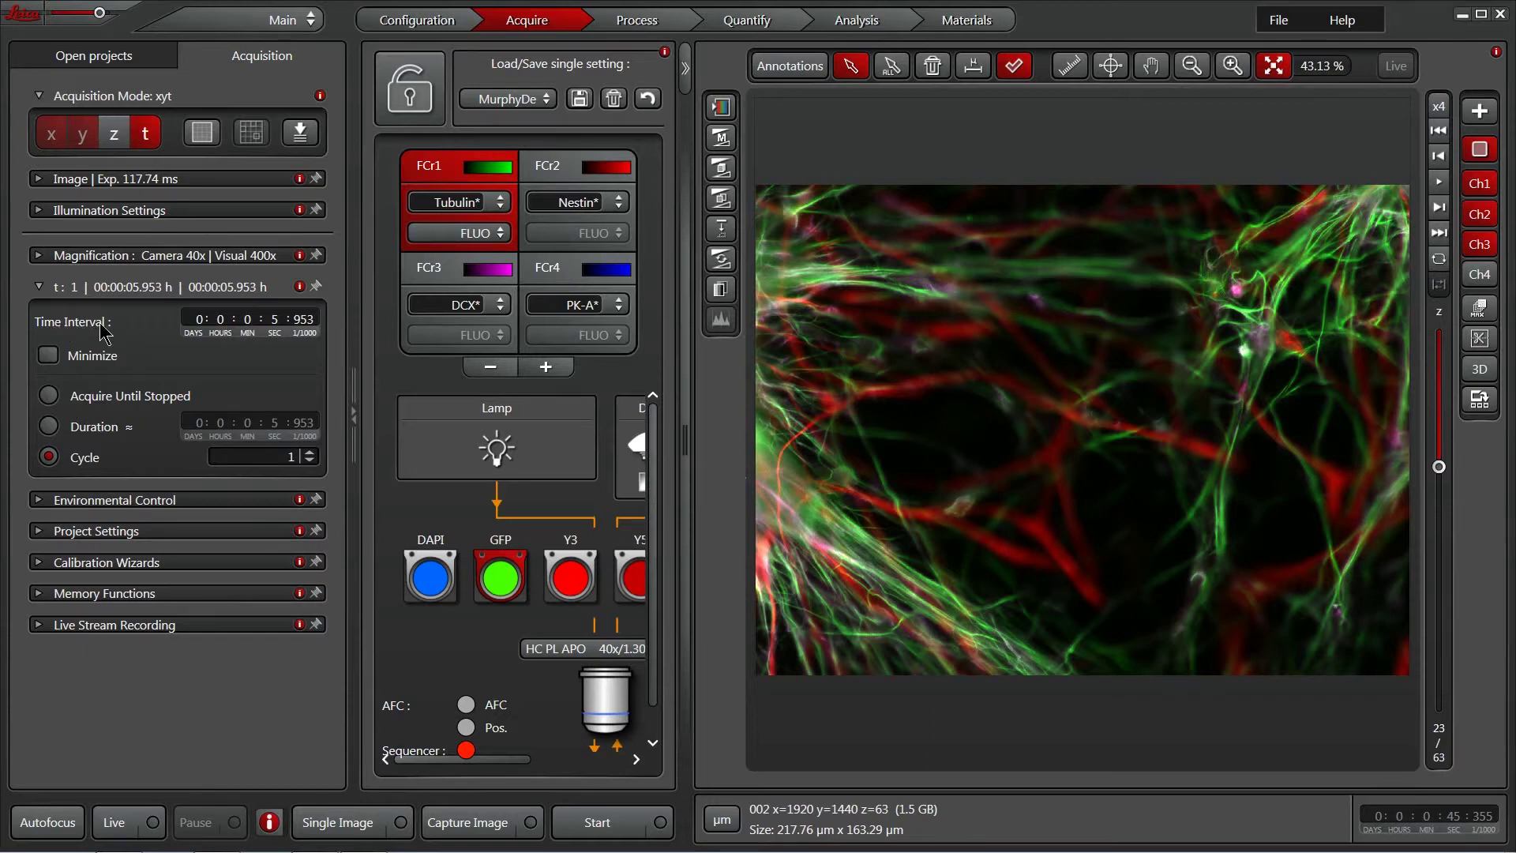
pyautogui.click(276, 318)
pyautogui.write('15')
pyautogui.click(304, 318)
pyautogui.write('000')
pyautogui.press('Return')
# Step: Raise the time-lapse cycle count with four clicks on the Cycle up arrow
pyautogui.click(311, 451)
pyautogui.click(311, 452)
pyautogui.click(310, 451)
pyautogui.click(310, 452)
pyautogui.click(311, 450)
pyautogui.click(311, 452)
pyautogui.click(312, 451)
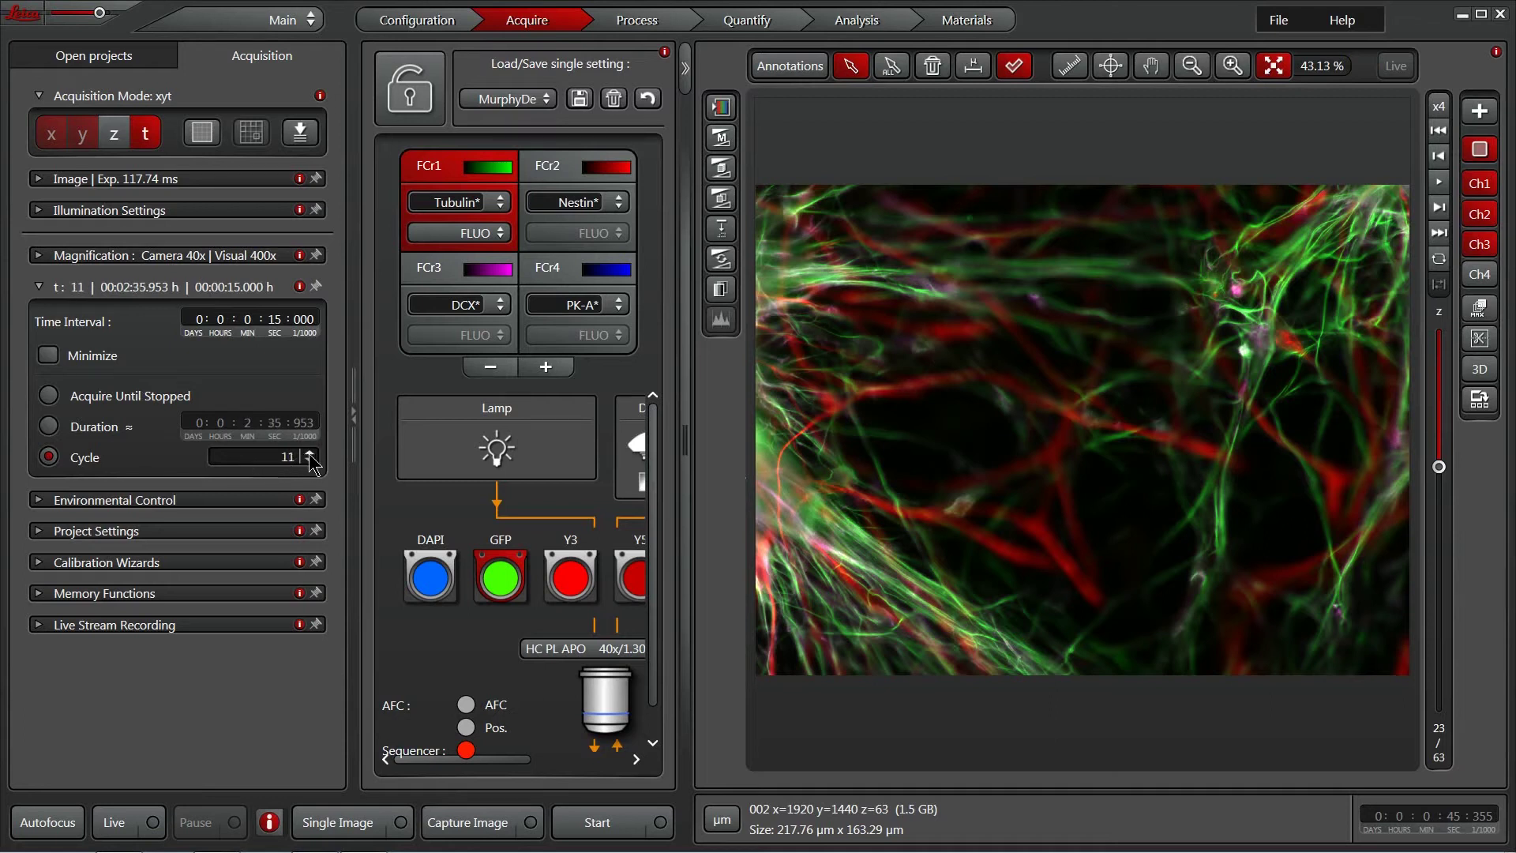
# Step: Try a 2-hour total duration, then set acquisition to run until stopped
pyautogui.click(49, 428)
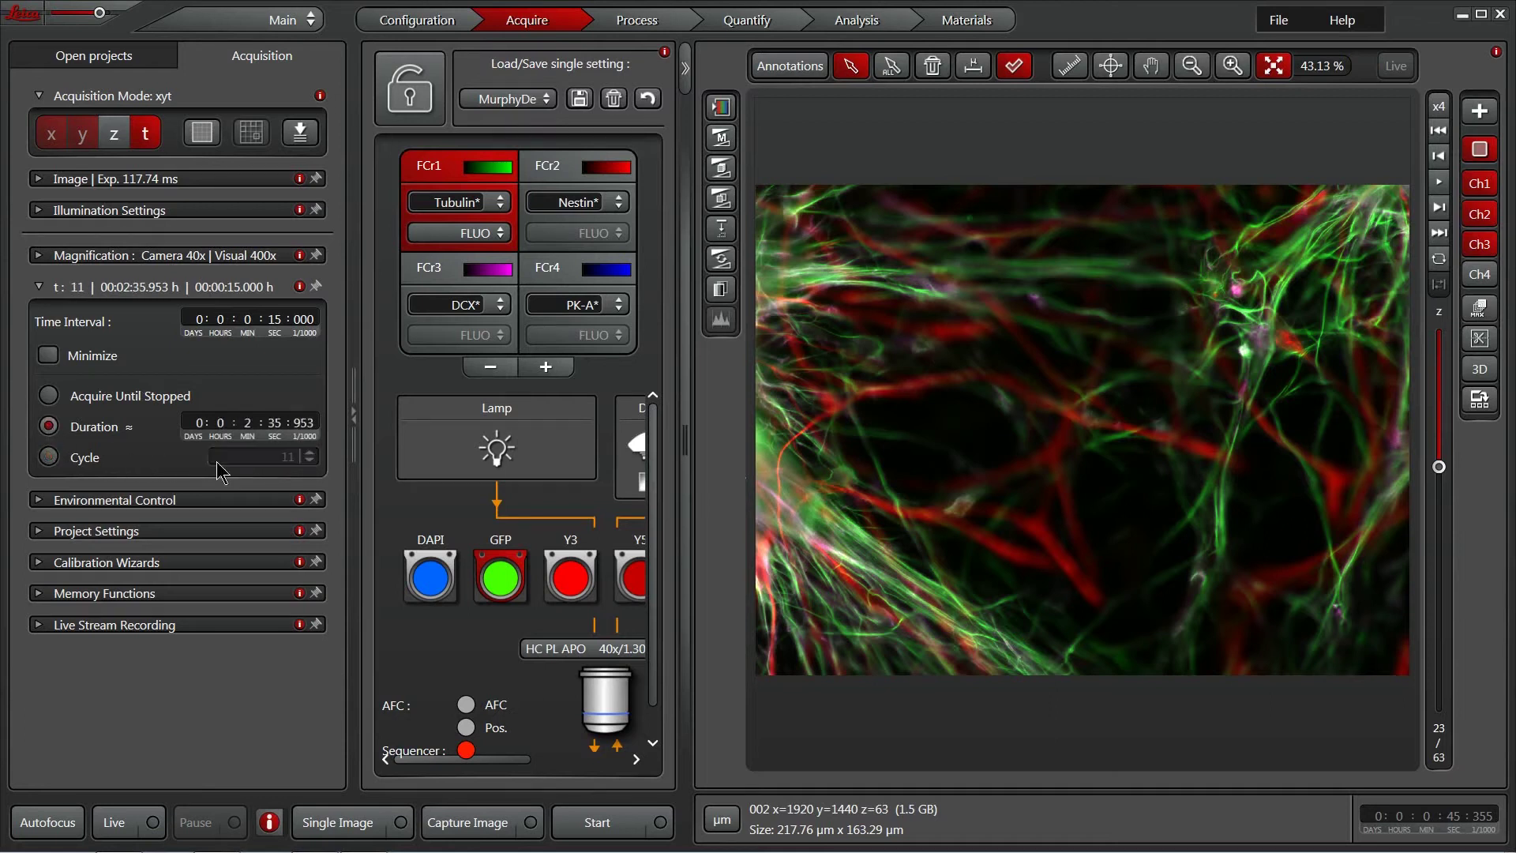
pyautogui.click(222, 422)
pyautogui.write('2')
pyautogui.click(247, 424)
pyautogui.click(296, 414)
pyautogui.click(277, 398)
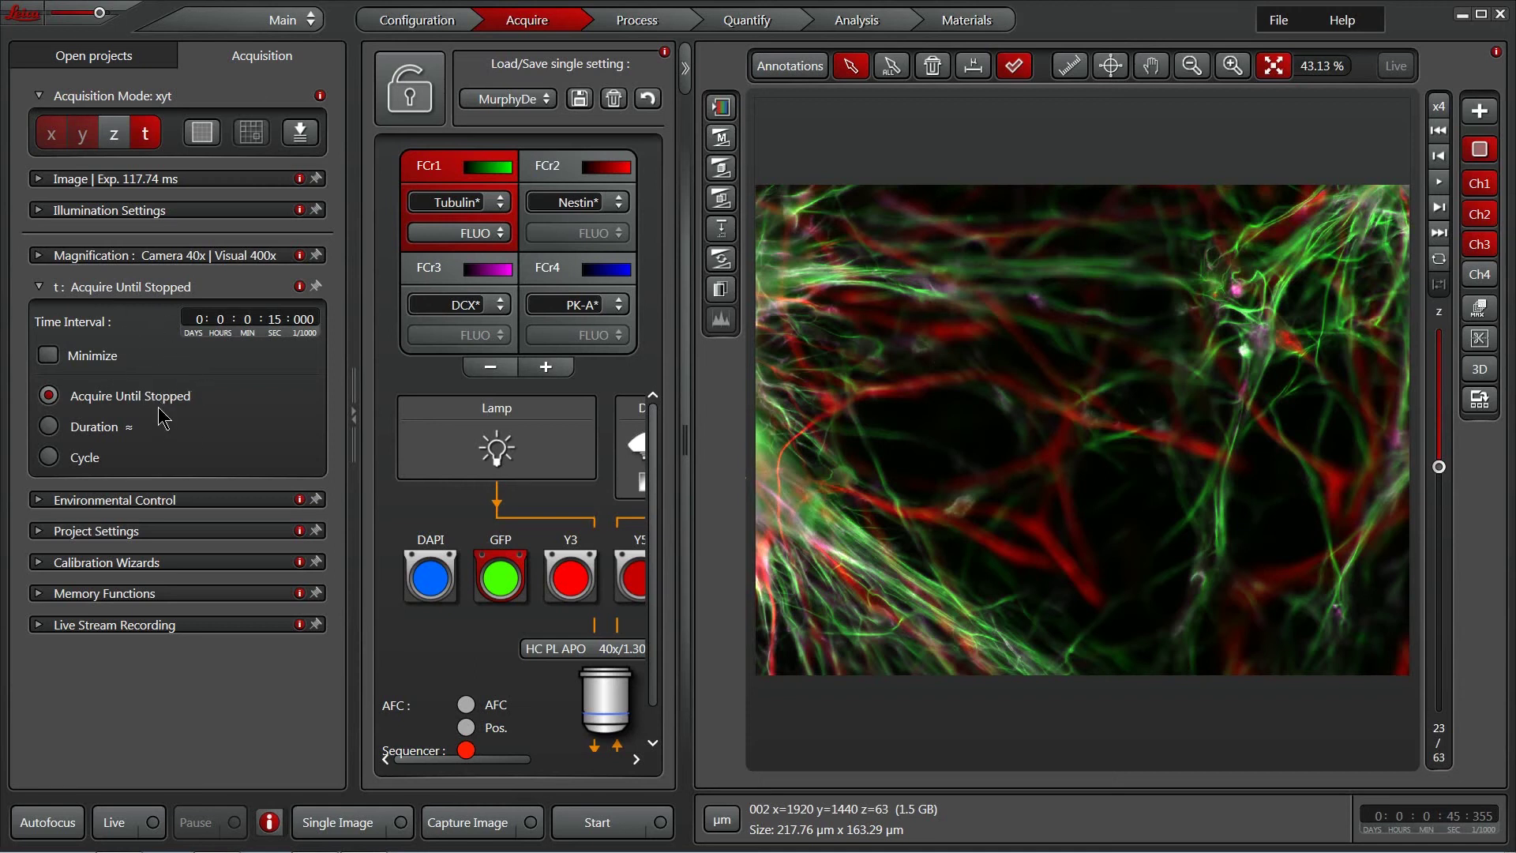
# Step: Select Duration so the time-lapse ends after 0:0:23:20:953, giving 94 cycles
pyautogui.click(57, 429)
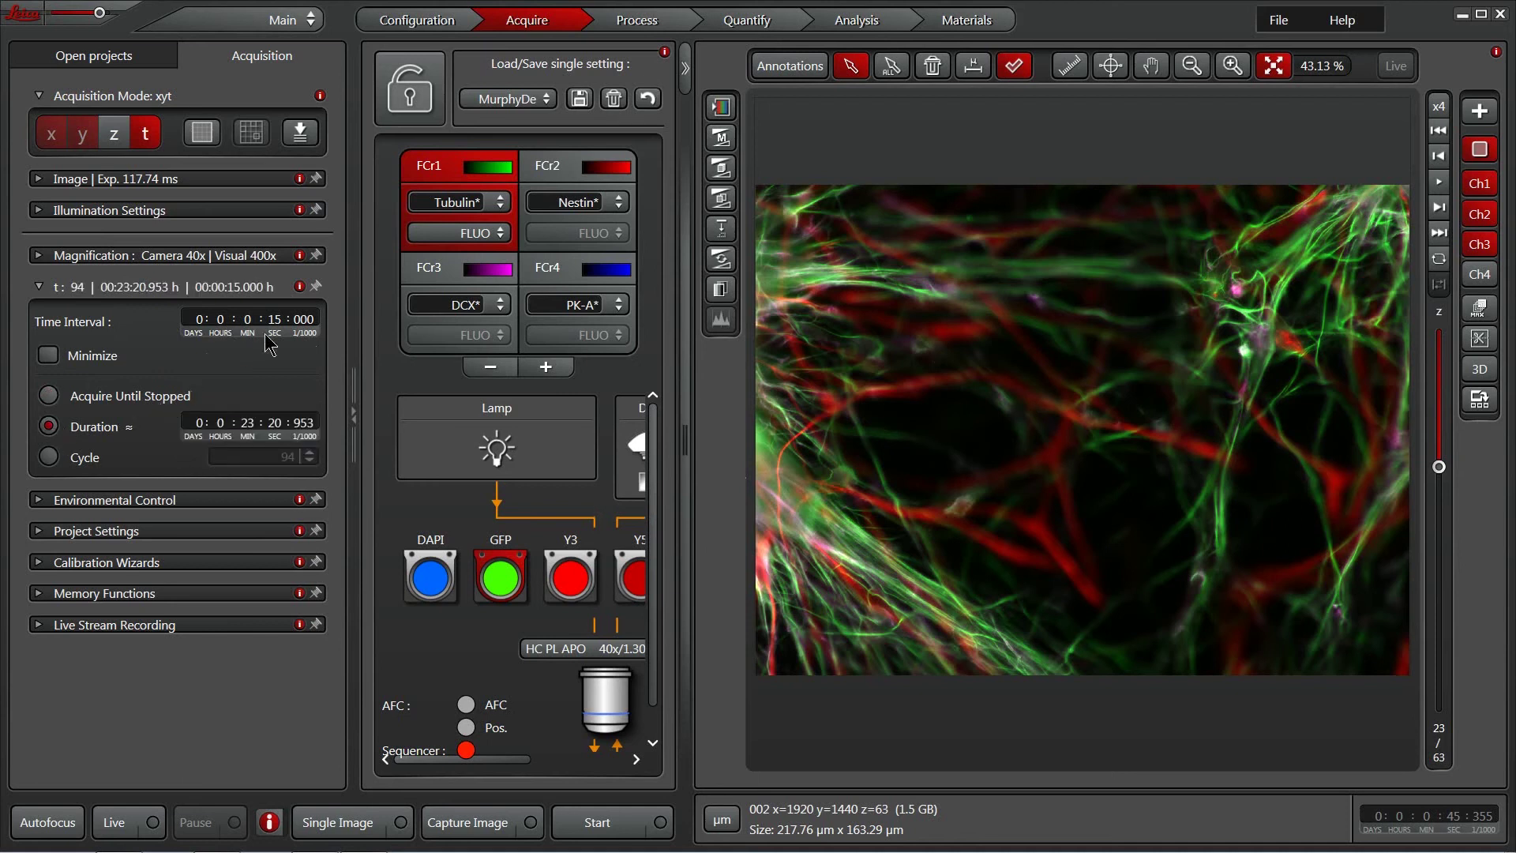